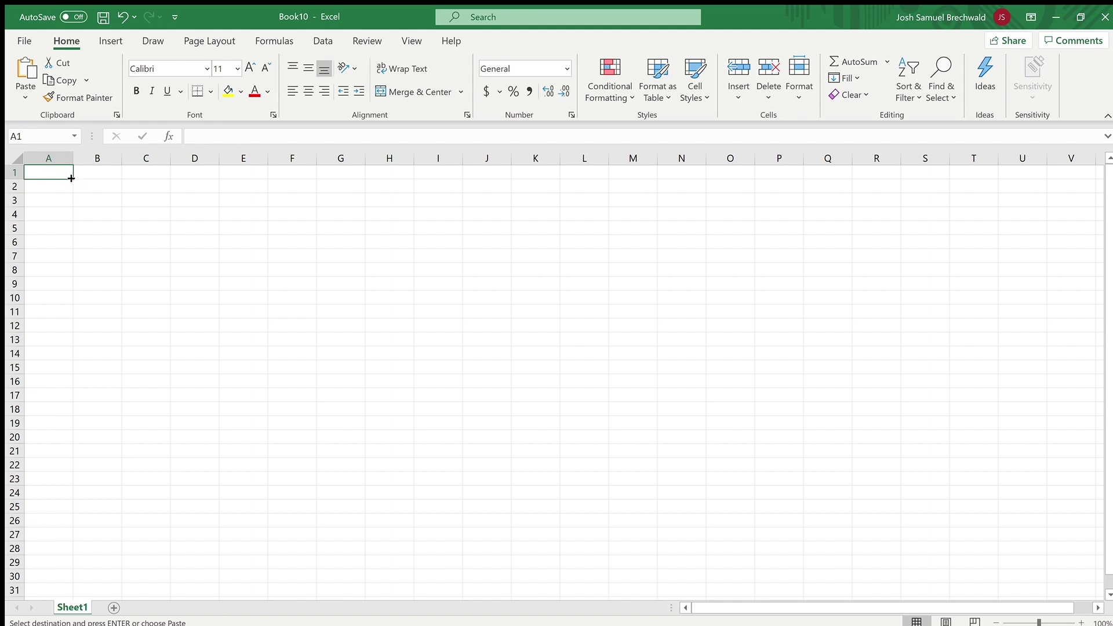
Merge and centre cells A1:G1 and enter the title "Electronic Sales for the first six months".
left_click_drag(71, 178, 359, 178)
left_click(398, 92)
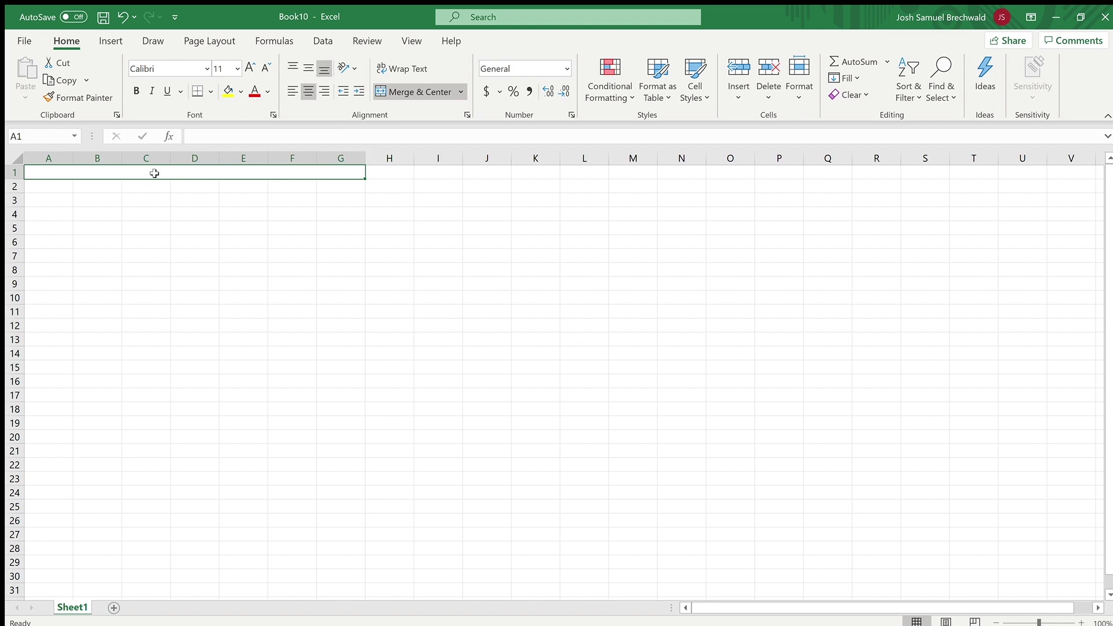
type("Elec")
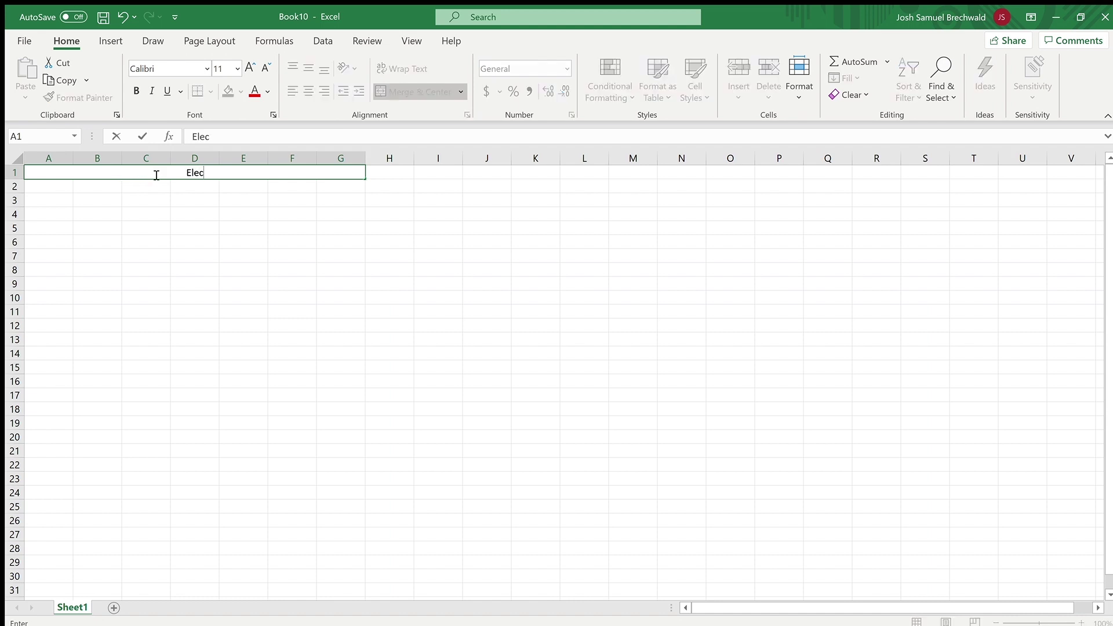
type("tronic Sales")
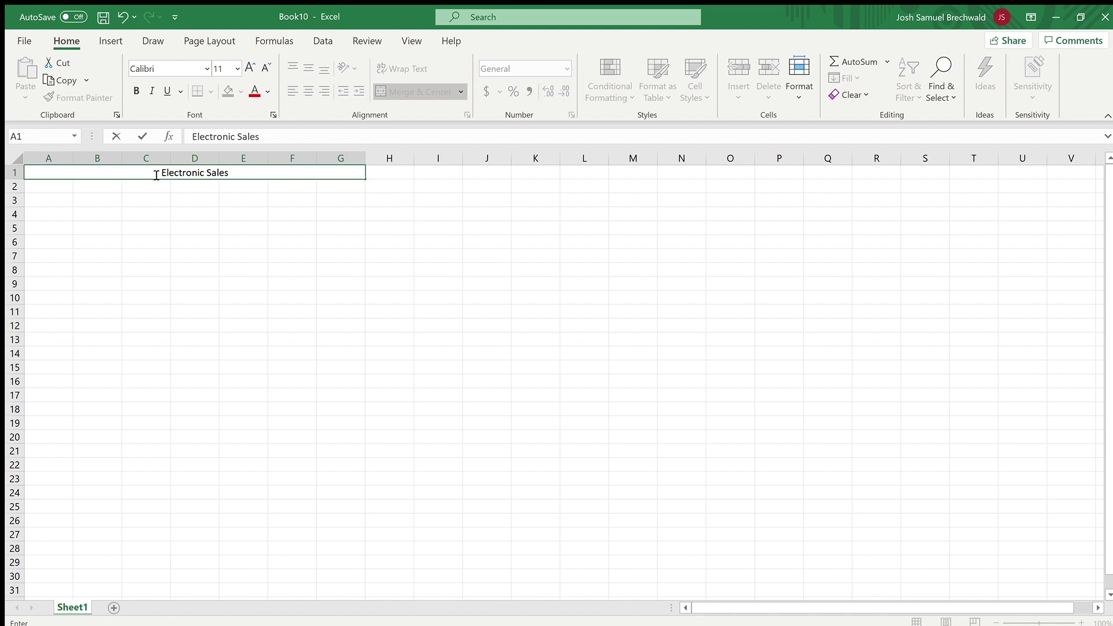
type(" for the first six months")
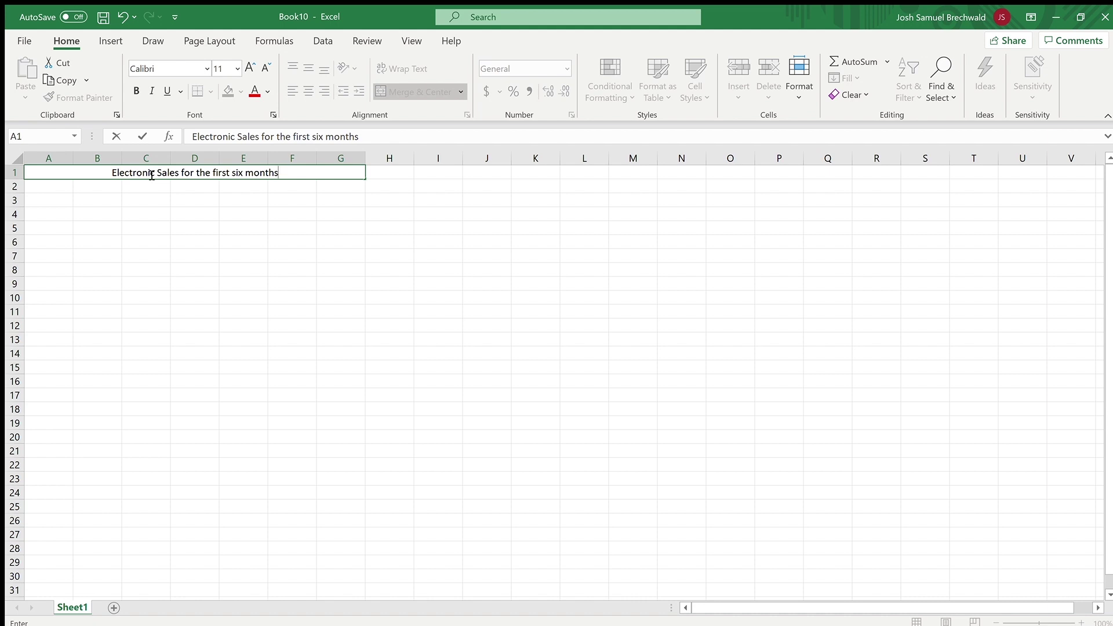
Enter January in B2 and autofill the month headings across to June in G2.
left_click(103, 183)
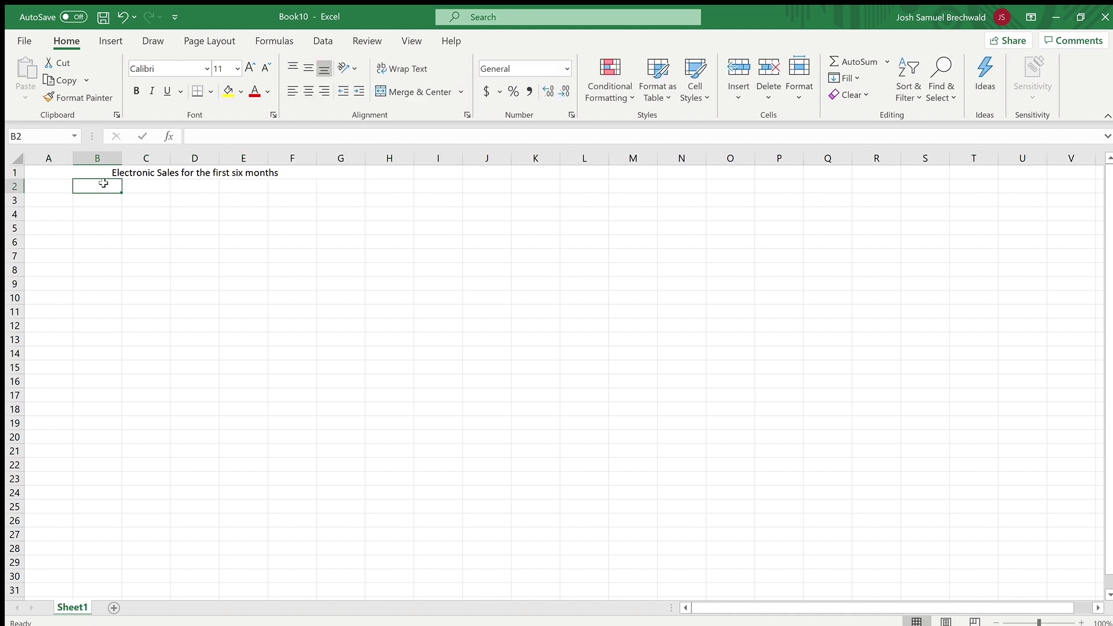
type("J")
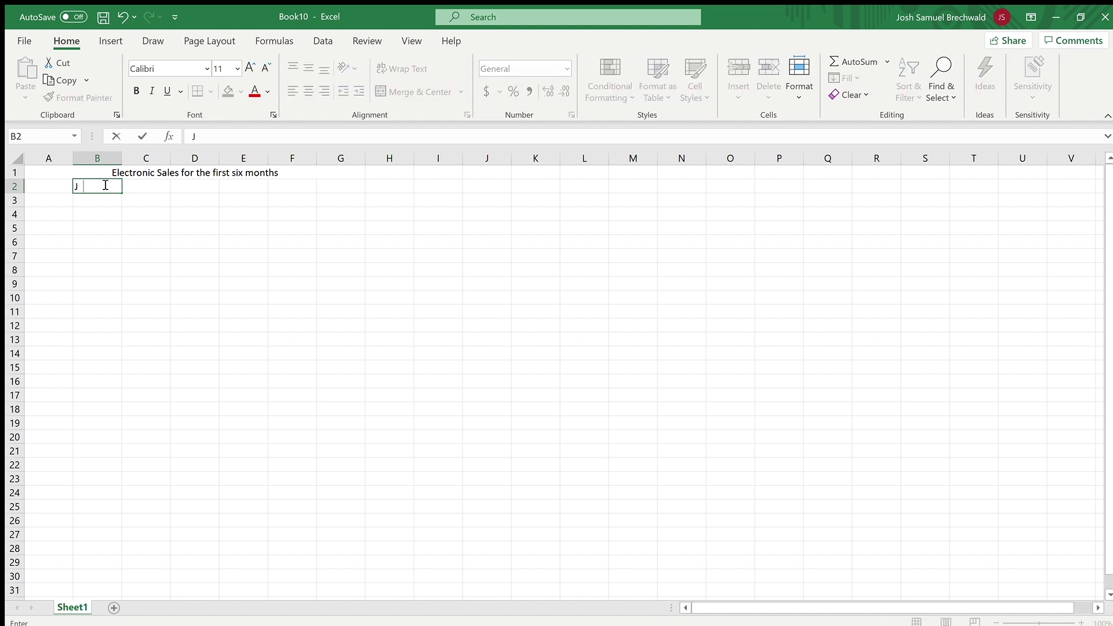
type("anuary")
left_click_drag(122, 193, 355, 185)
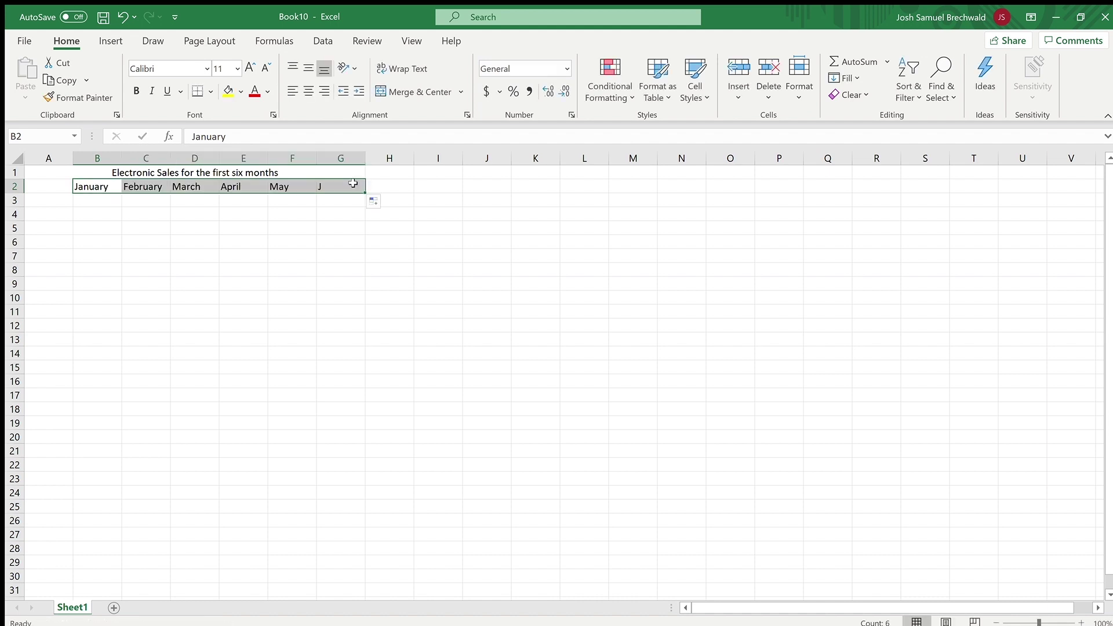
Paste the copied product sales data starting at A3 and autofit column A to its labels.
left_click(56, 205)
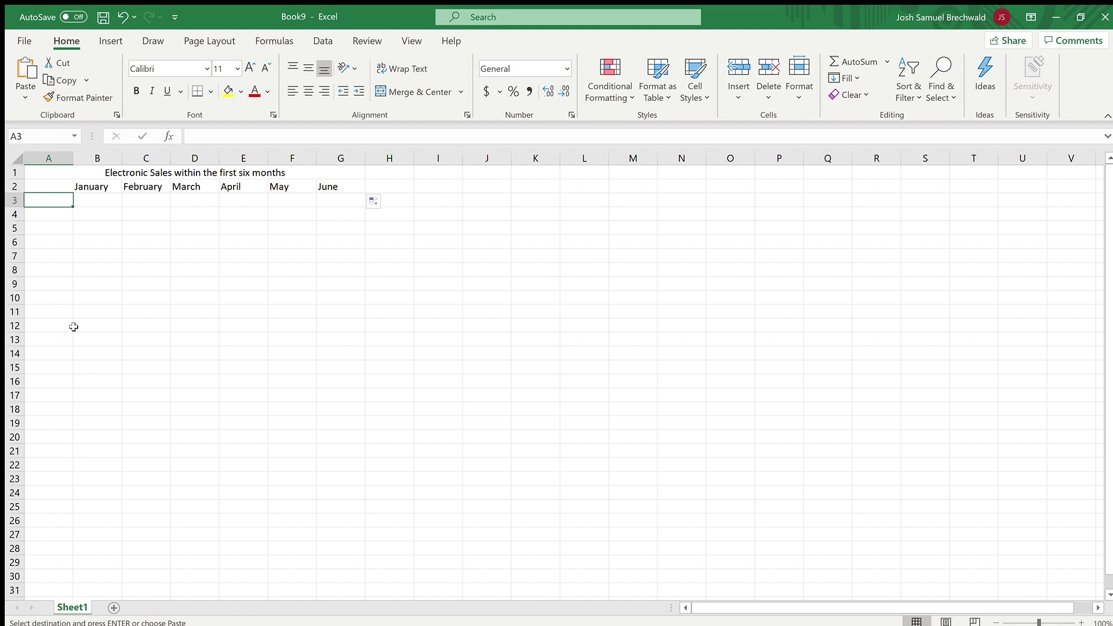
key("ctrl+v")
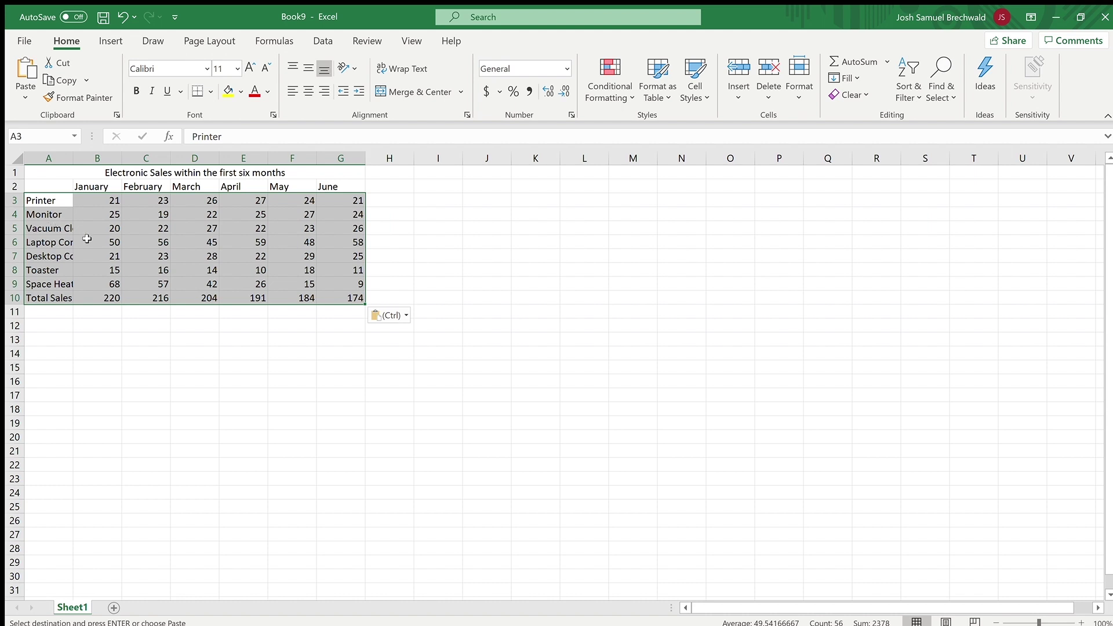
left_click(87, 238)
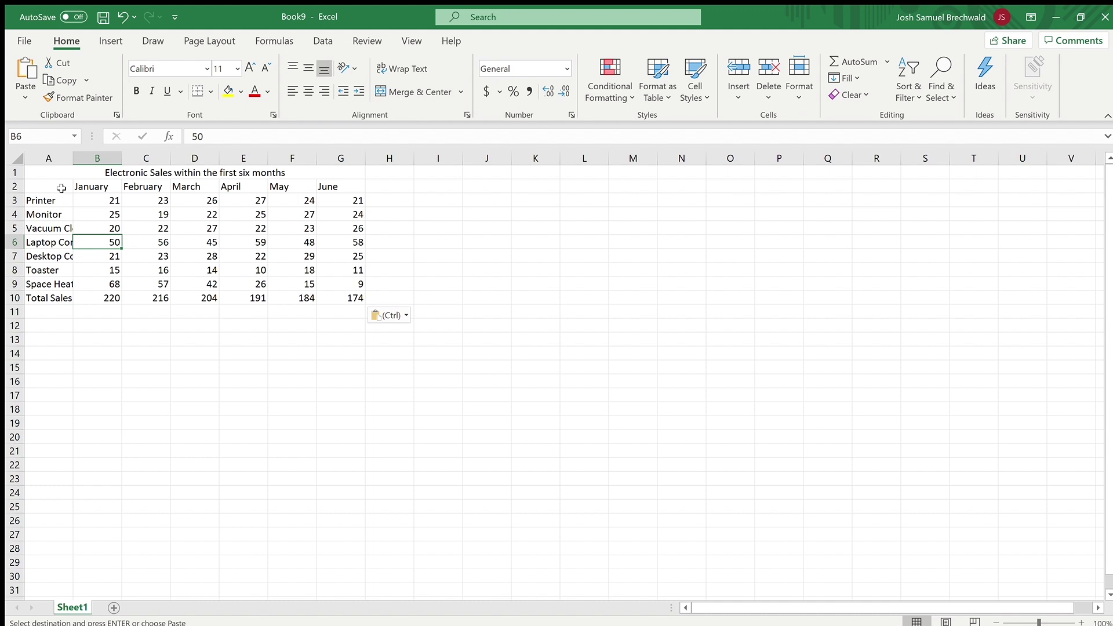
double_click(74, 158)
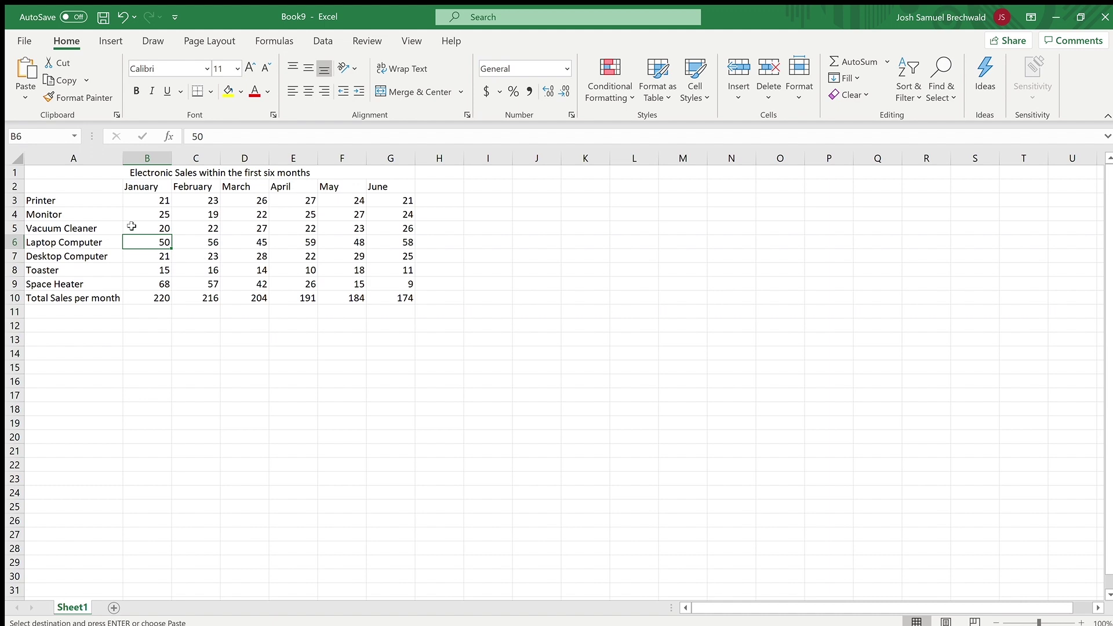
Insert the recommended clustered column chart for A2:G10 and place it below the sales table.
left_click(93, 186)
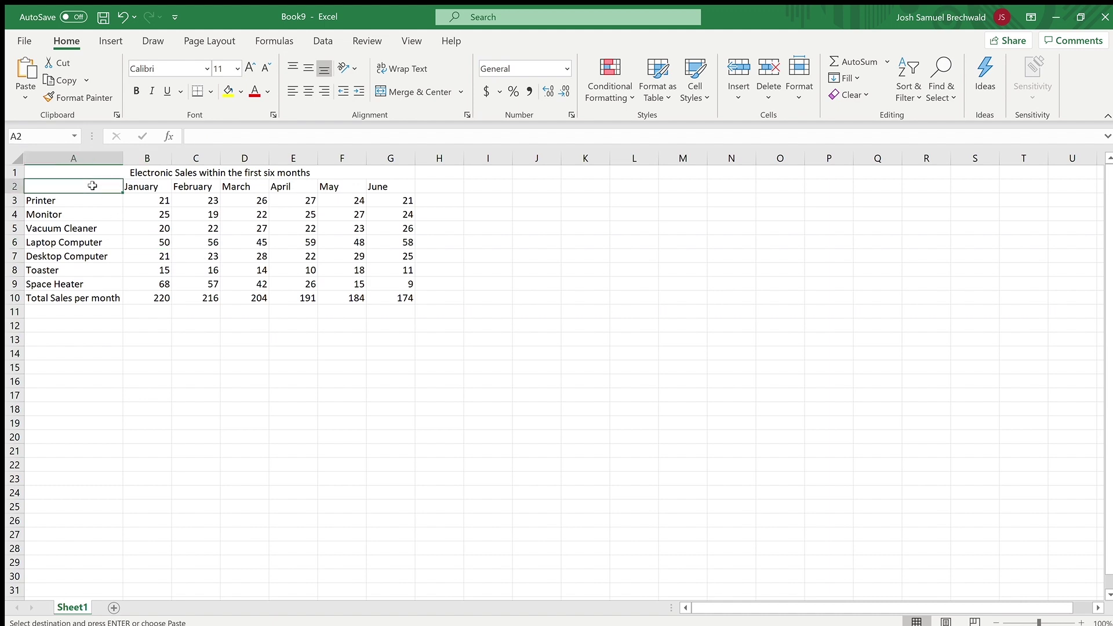
mouse_move(93, 185)
left_mouse_down()
mouse_move(362, 294)
mouse_move(409, 298)
left_mouse_up()
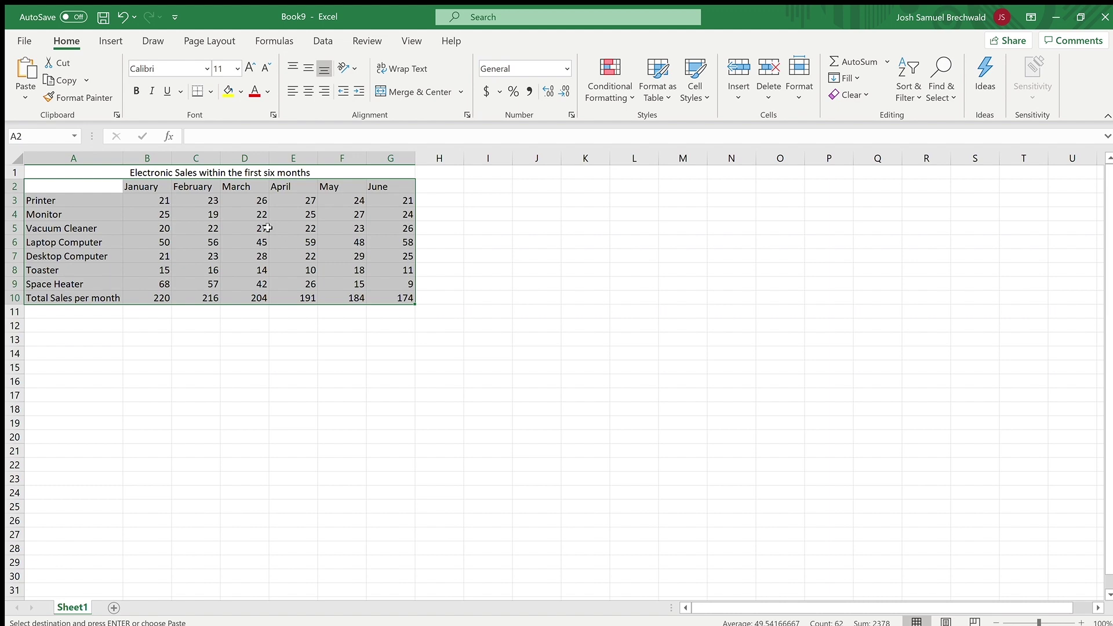
left_click(107, 39)
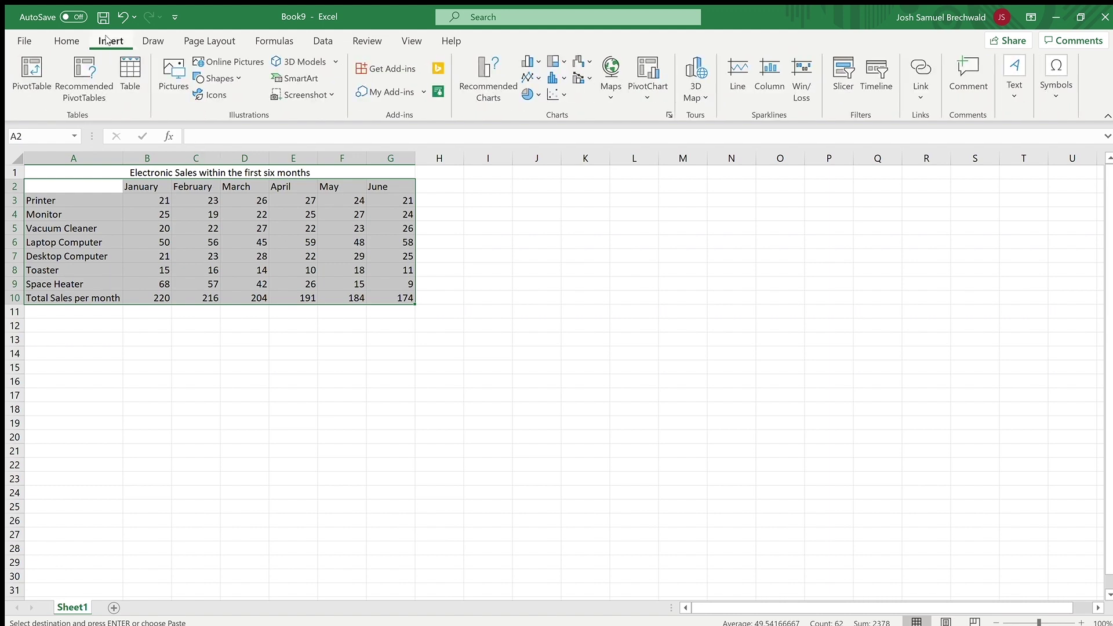
left_click(486, 86)
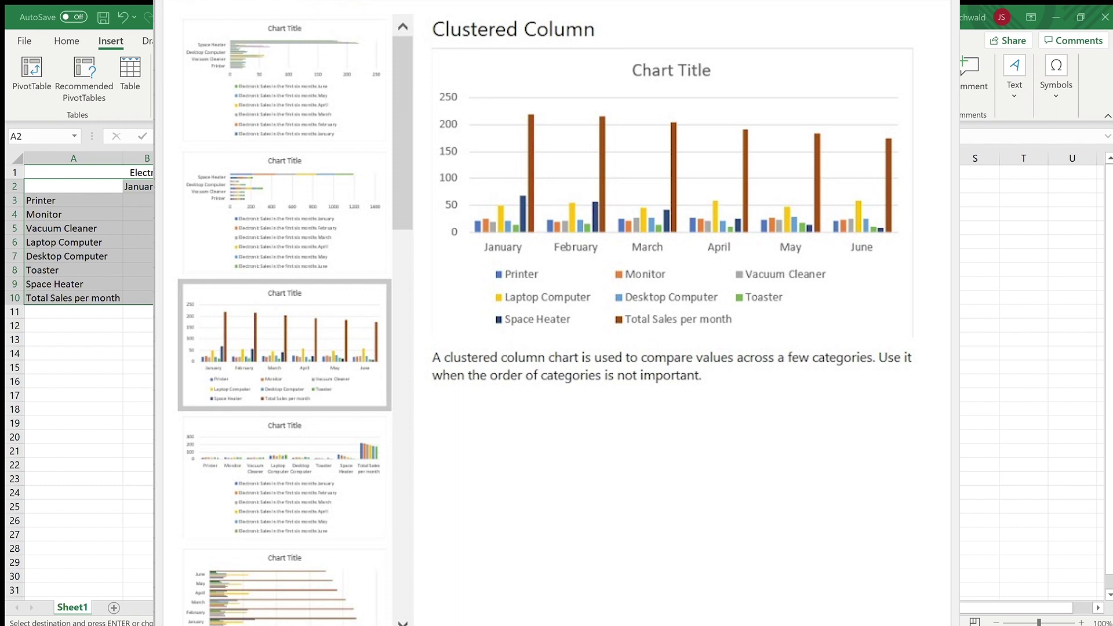
left_click(690, 511)
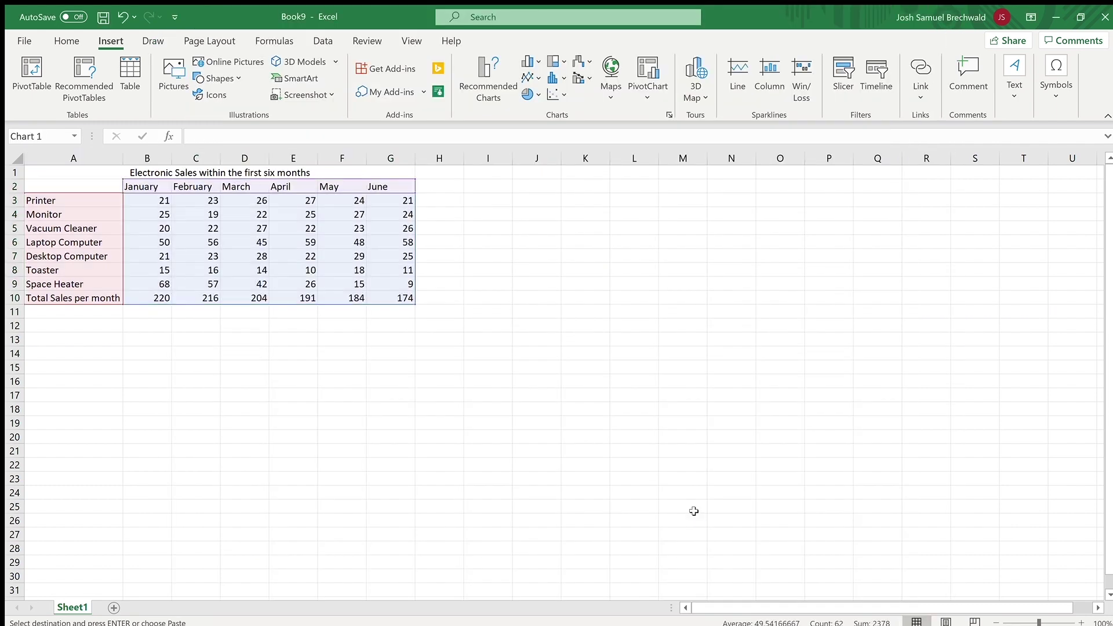
left_click_drag(489, 303, 179, 350)
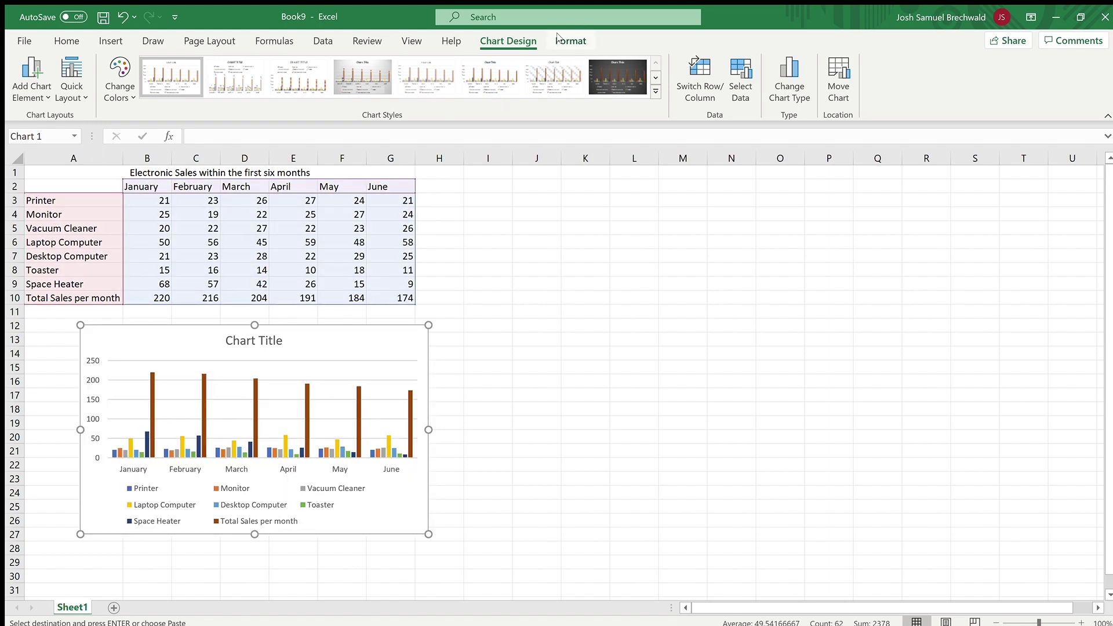
Replace the column chart's placeholder title with "Electronic Sales".
left_click(560, 42)
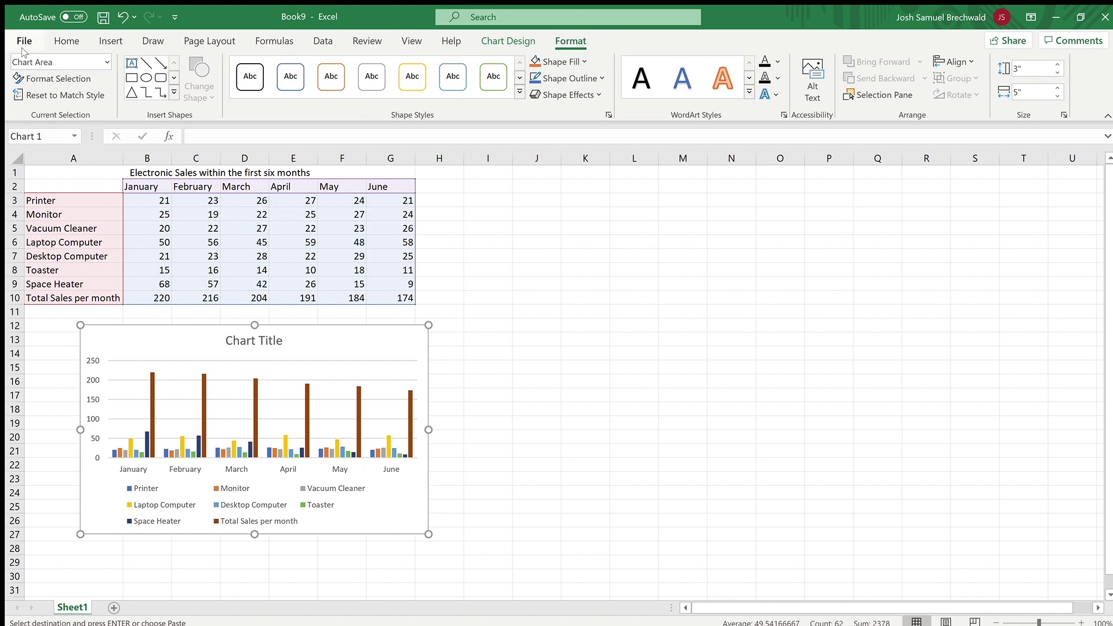
left_click(107, 62)
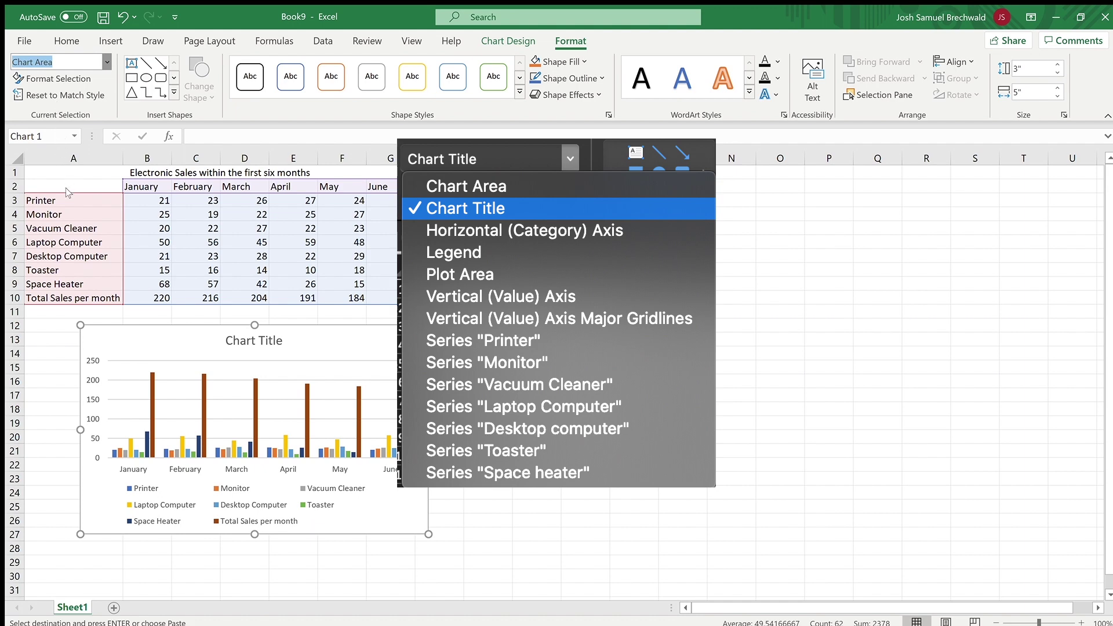
left_click(258, 342)
double_click(258, 344)
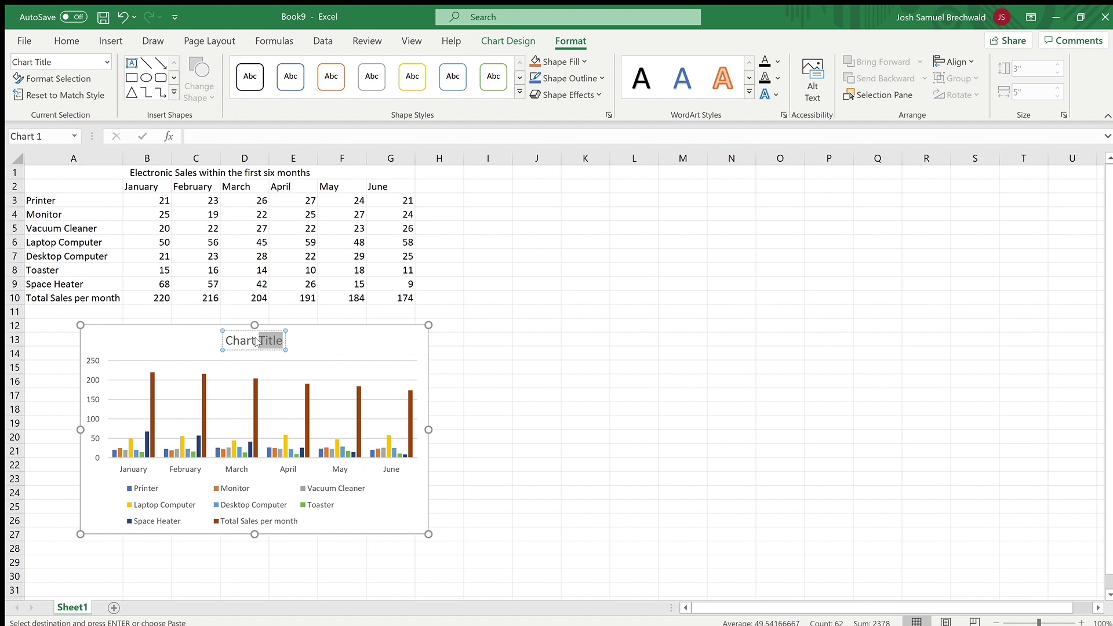
key("ctrl+a")
key("BackSpace")
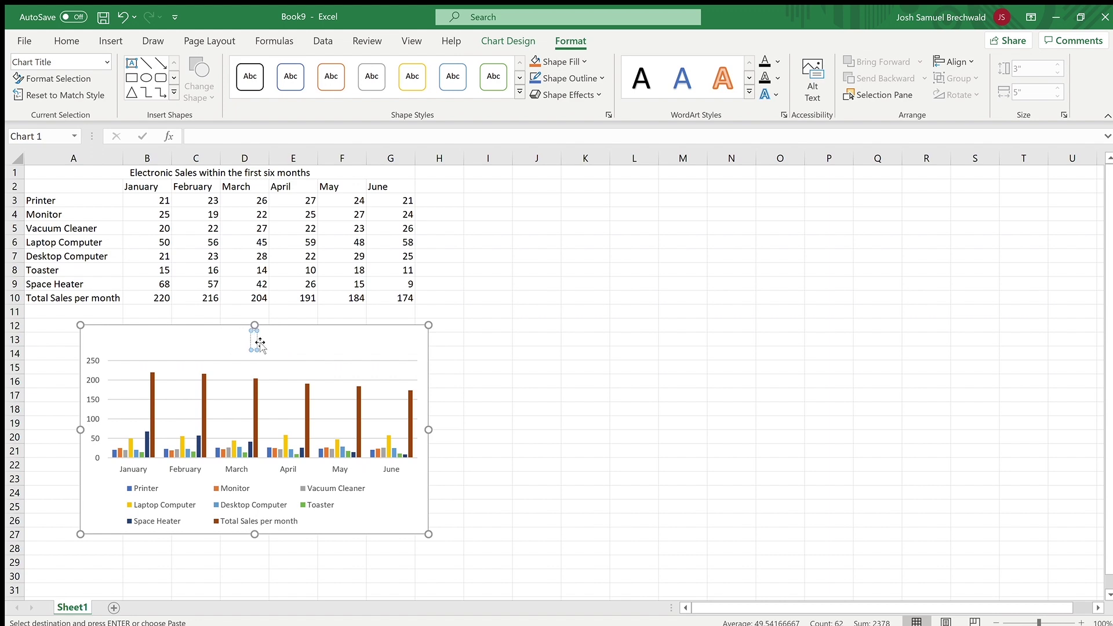
type("Electronic Sales")
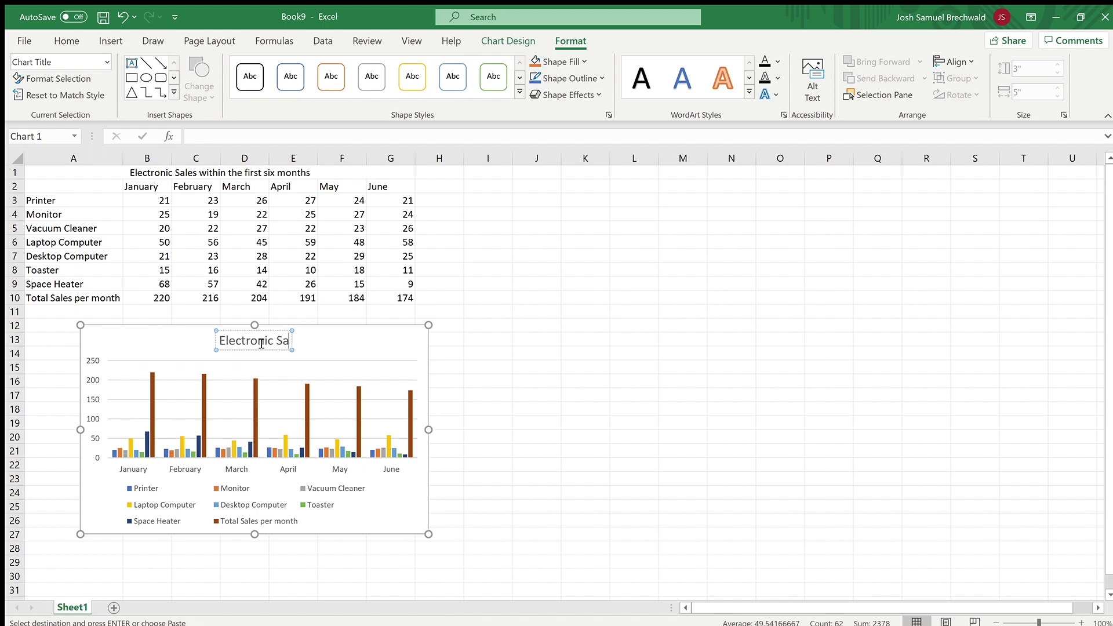
key("Escape")
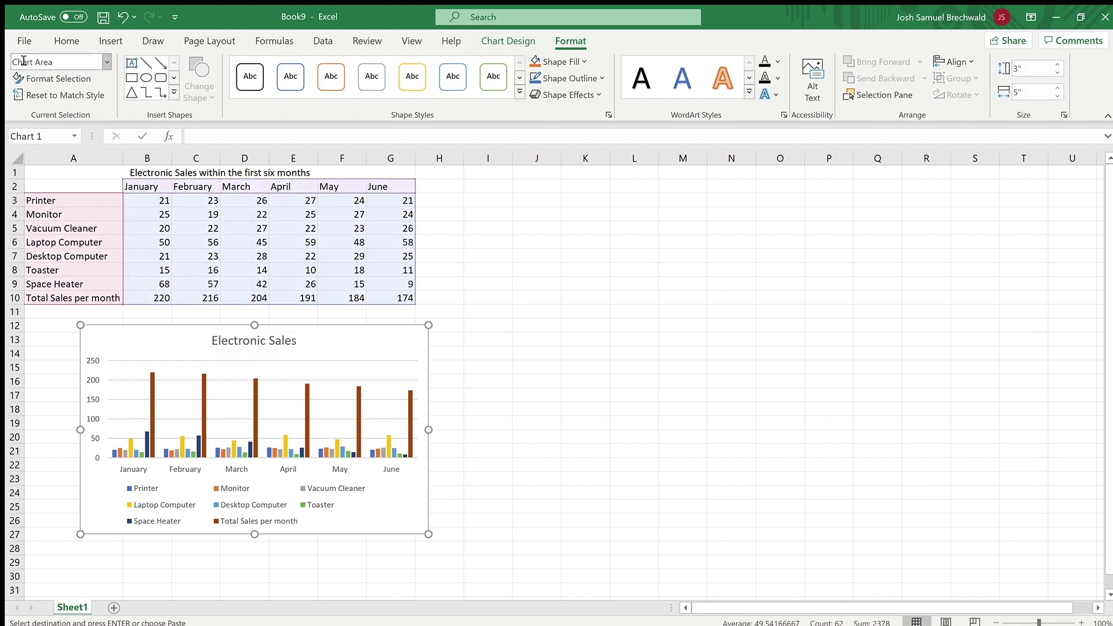
Delete the "Total Sales per month" series from the Electronic Sales chart.
left_click(99, 60)
left_click(106, 62)
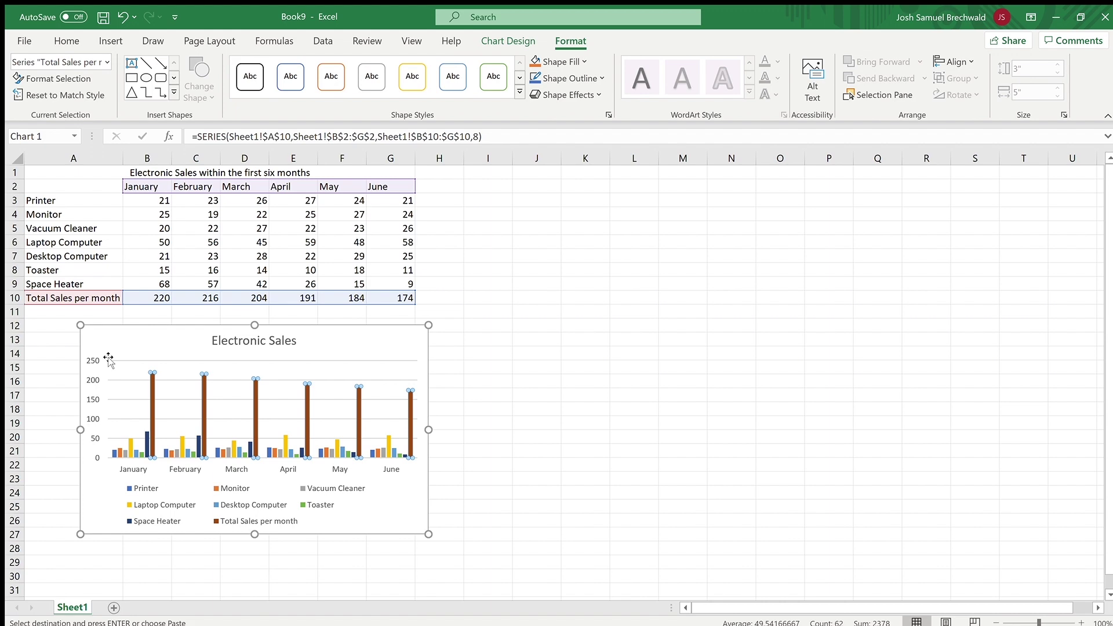
key("Delete")
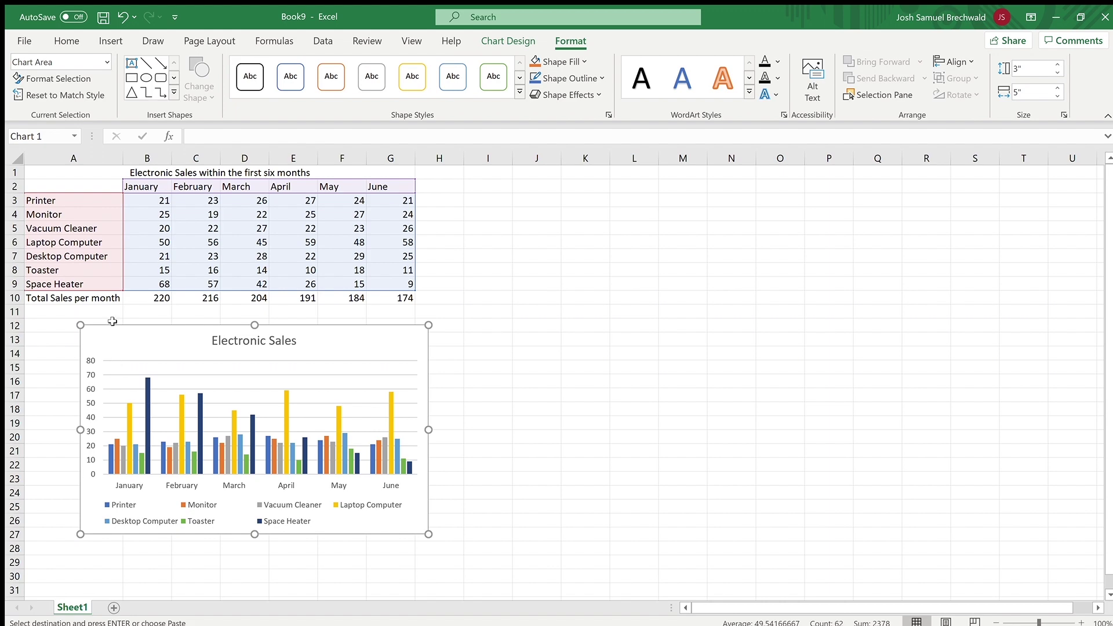
Set the maximum bound of the Electronic Sales chart's vertical value axis to 70.
left_click(103, 58)
left_click(106, 61)
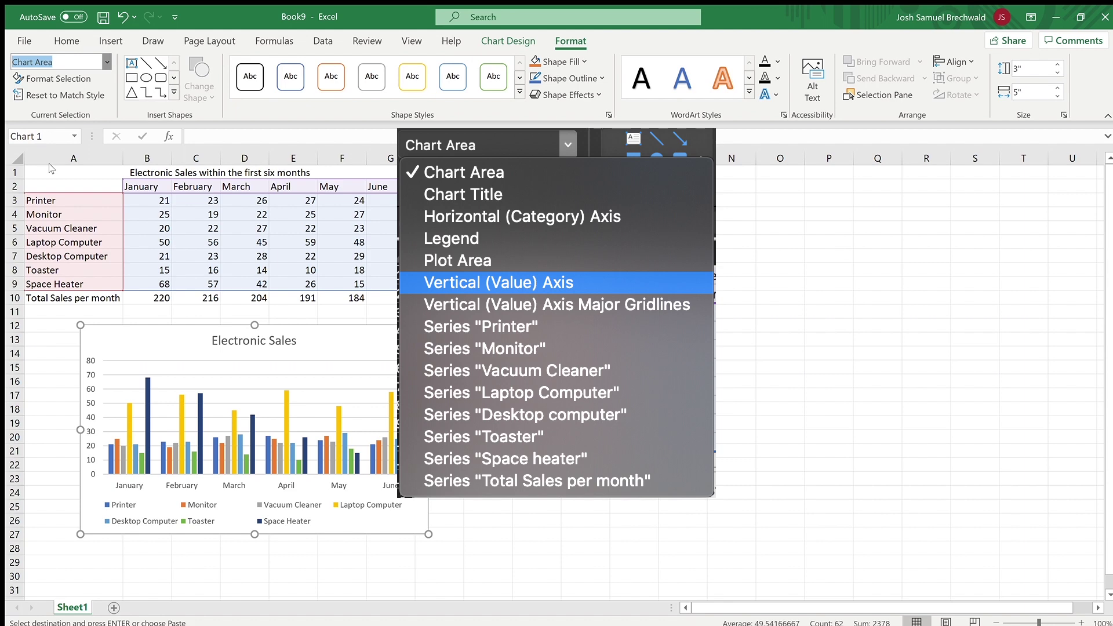
key("Return")
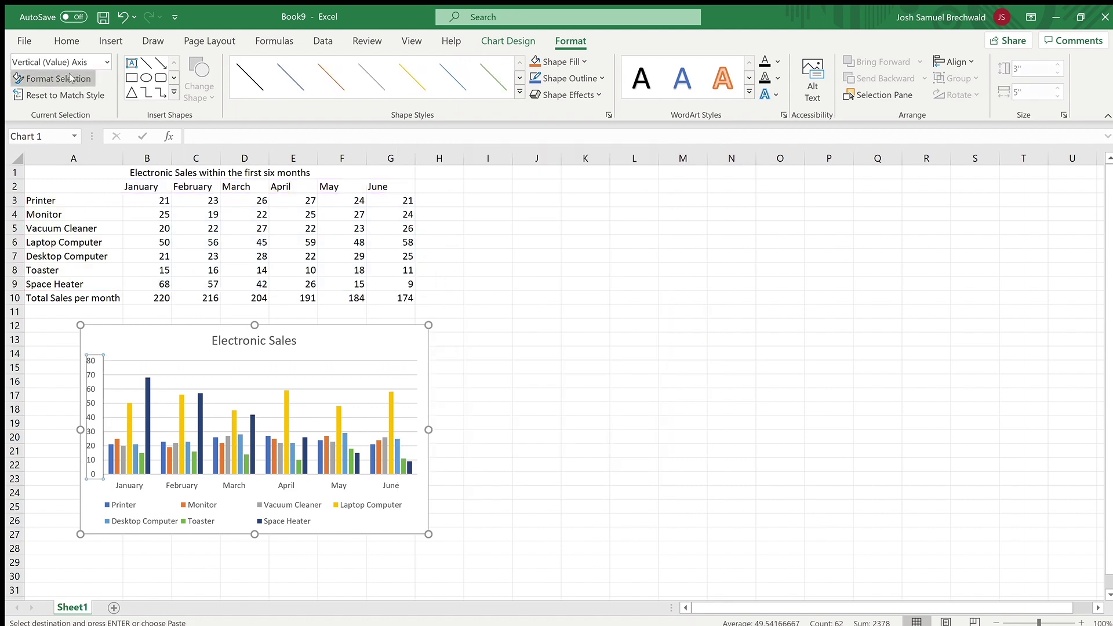
left_click(51, 72)
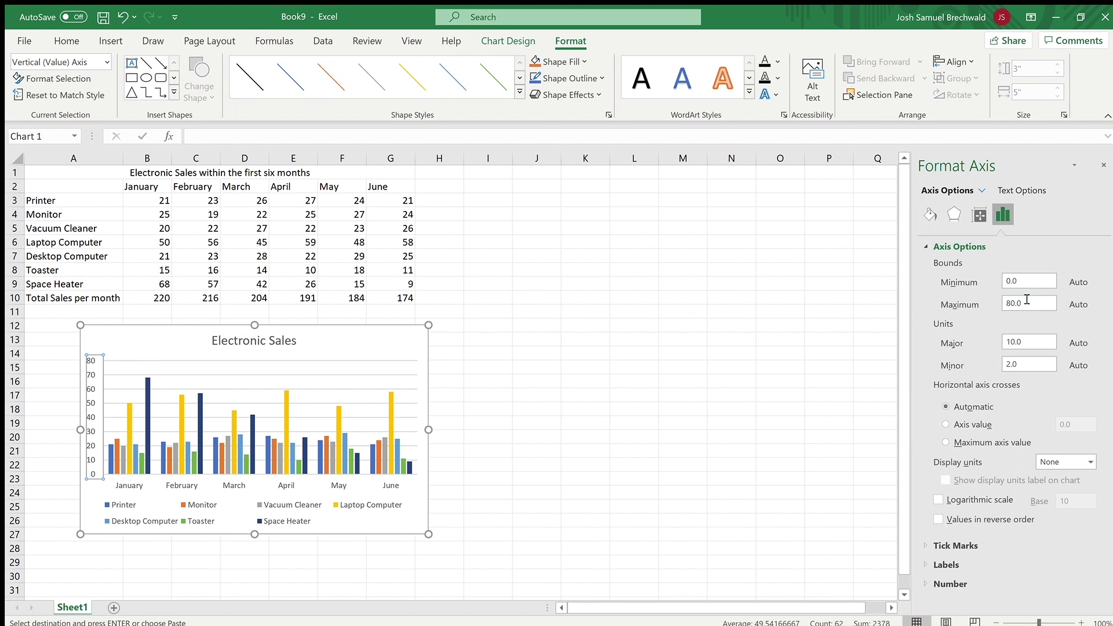
left_click(1009, 304)
key("BackSpace")
type("70")
key("BackSpace")
key("Return")
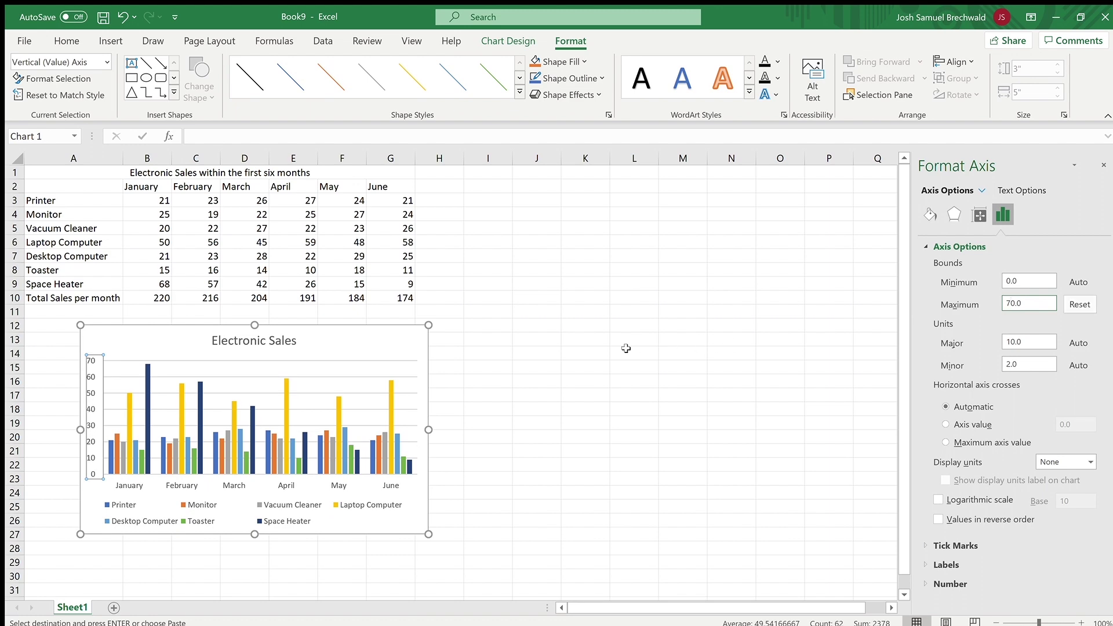
Insert a scatter chart of the Space Heater row and move it beside the sales table, clear of the column chart.
left_click(481, 271)
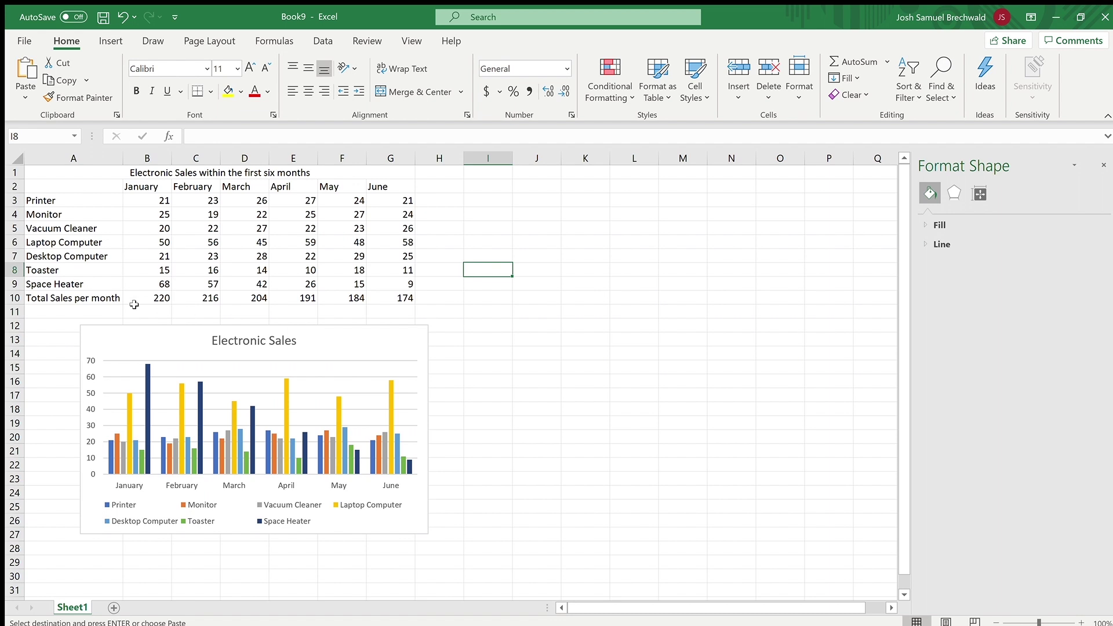
left_click_drag(63, 285, 93, 280)
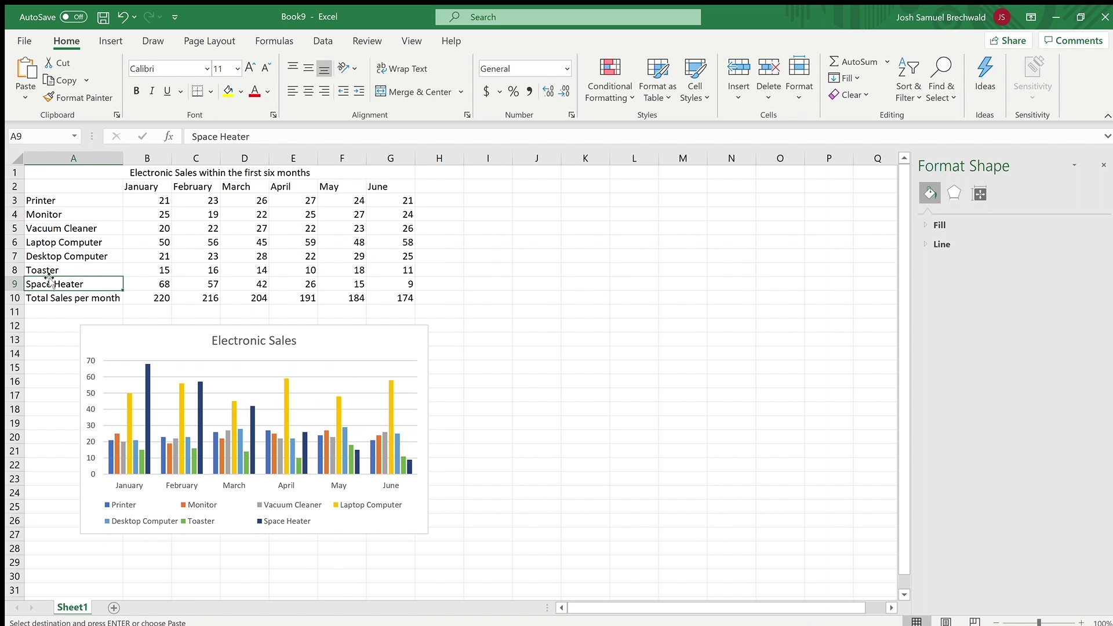
left_click(16, 286)
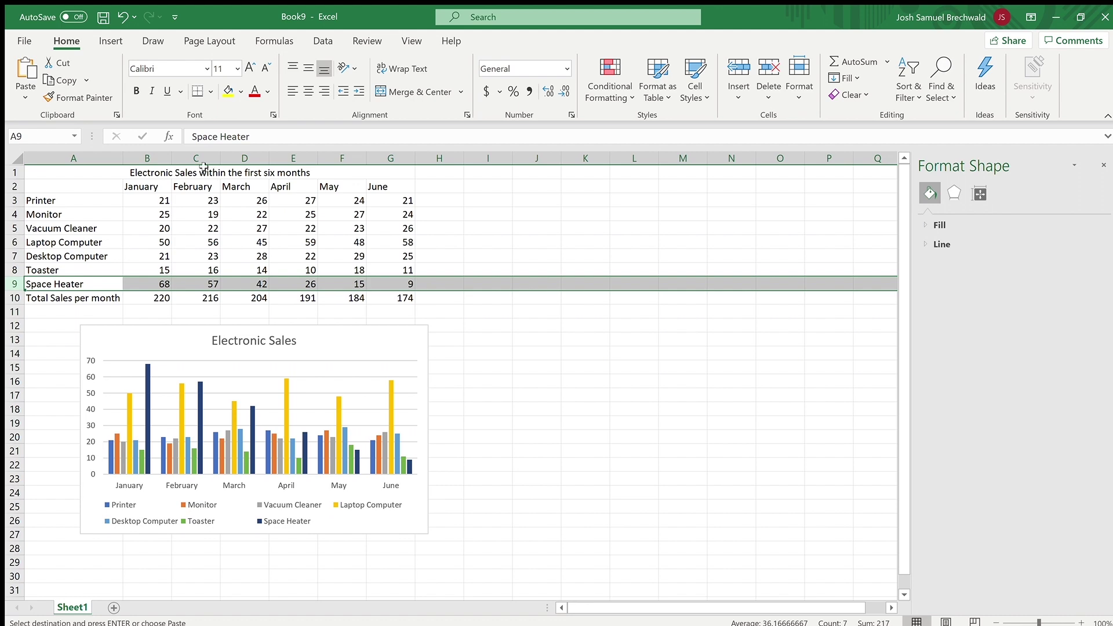
left_click(106, 43)
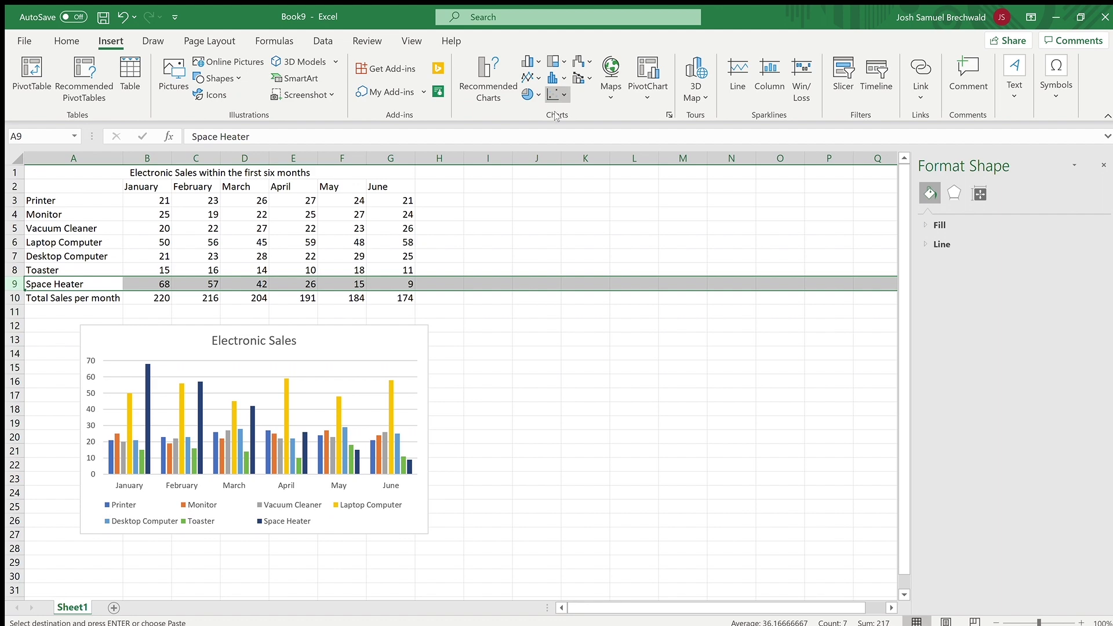
left_click(559, 140)
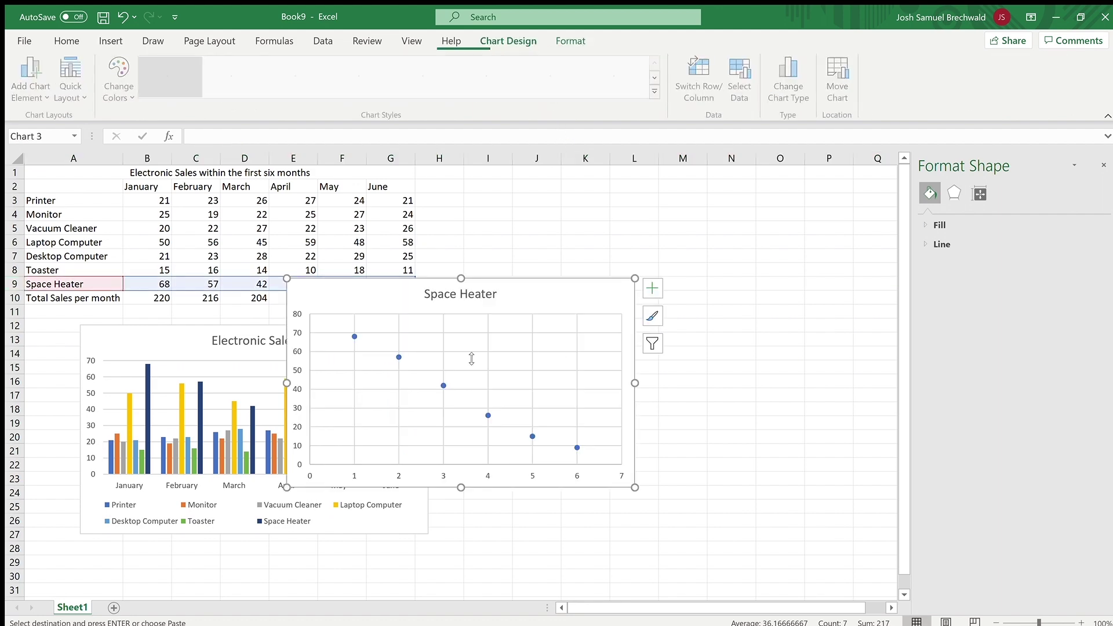
left_click_drag(548, 308, 753, 246)
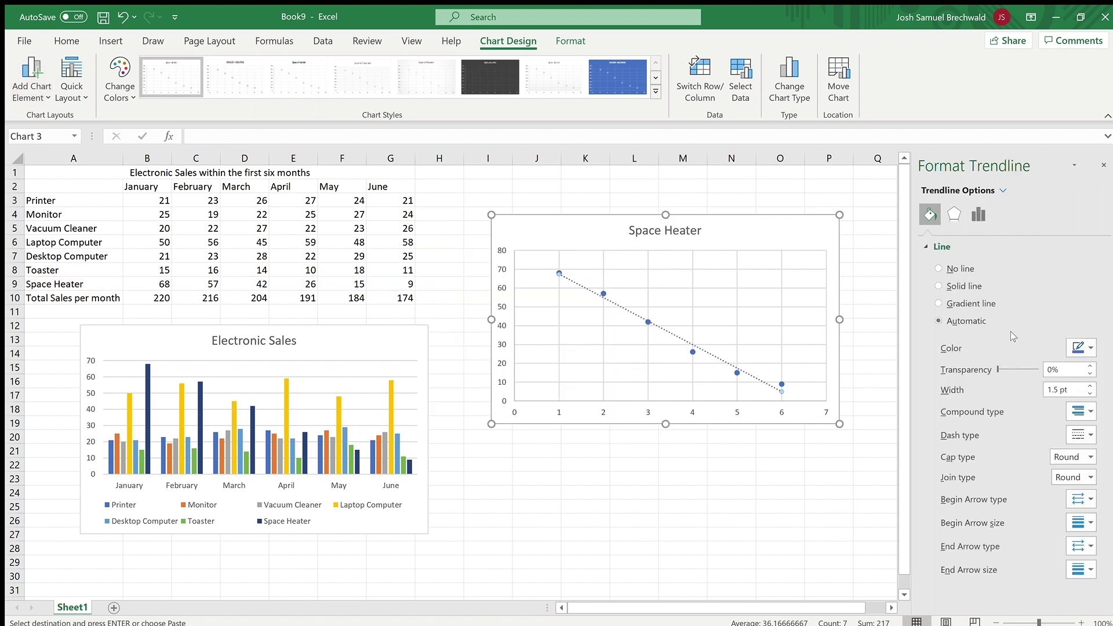
Show the type and forecast options for the Space Heater chart's linear trendline.
left_click(978, 215)
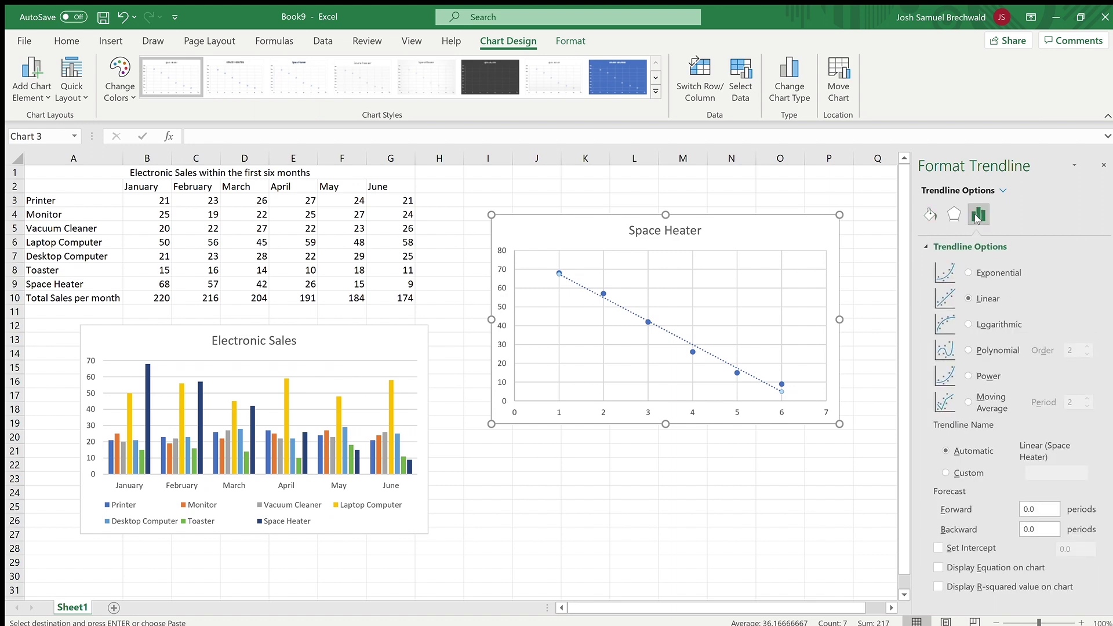